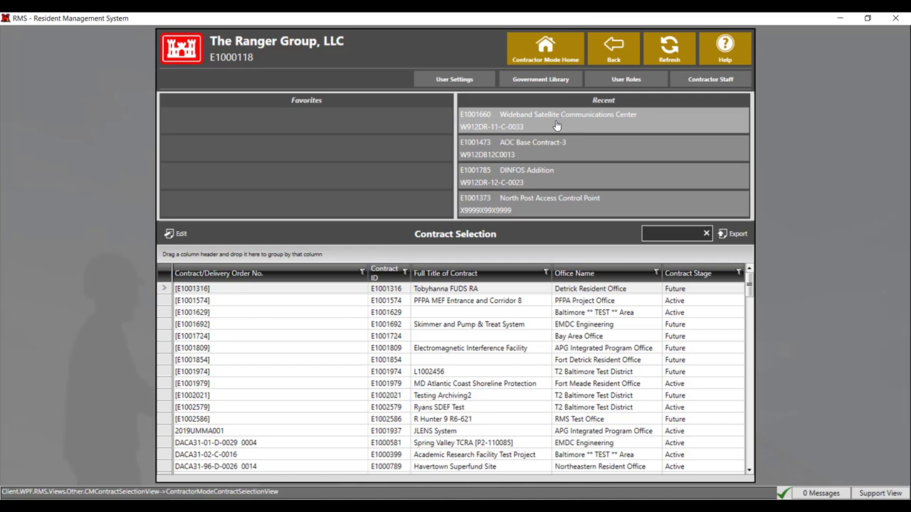
Step: Open the Wideband Satellite Communications Center contract's QC Daily Reports and list all 38 dredge reports
{"action": "left_click", "coordinate": [556, 126]}
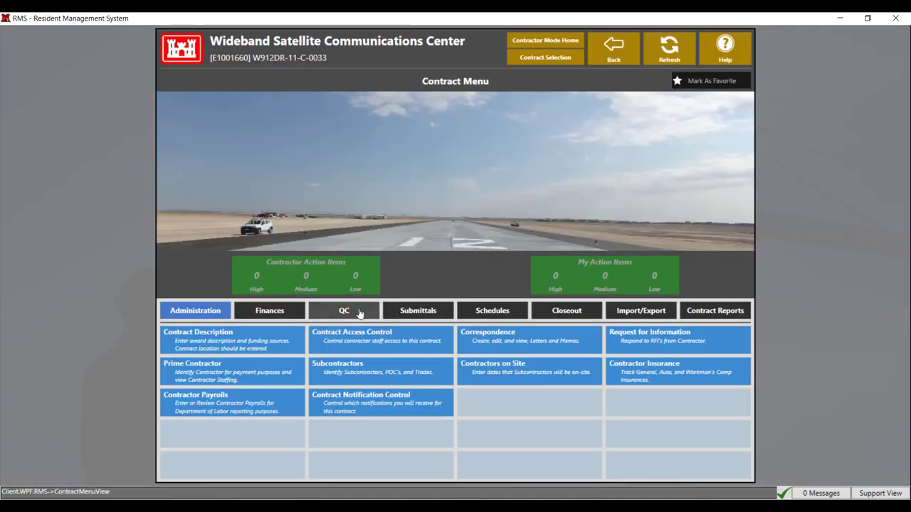
{"action": "left_click", "coordinate": [360, 316]}
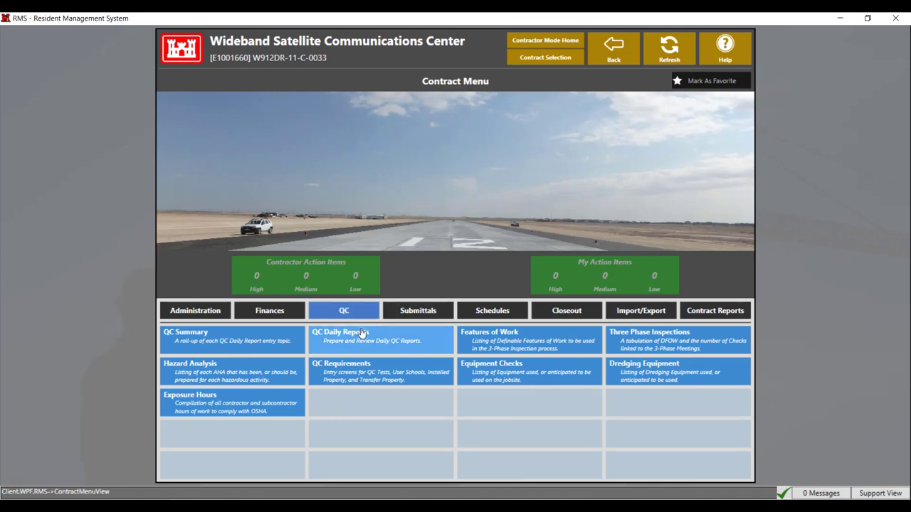
{"action": "left_click", "coordinate": [362, 333]}
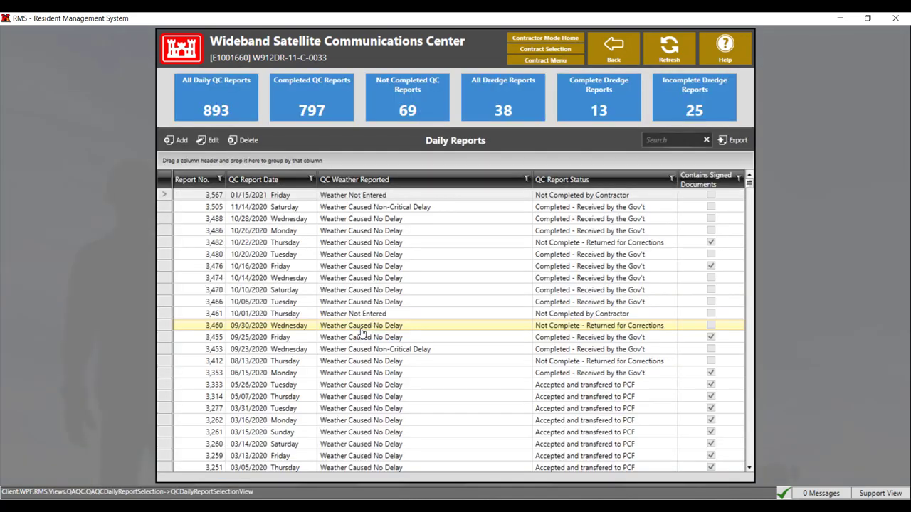
{"action": "left_click", "coordinate": [498, 114]}
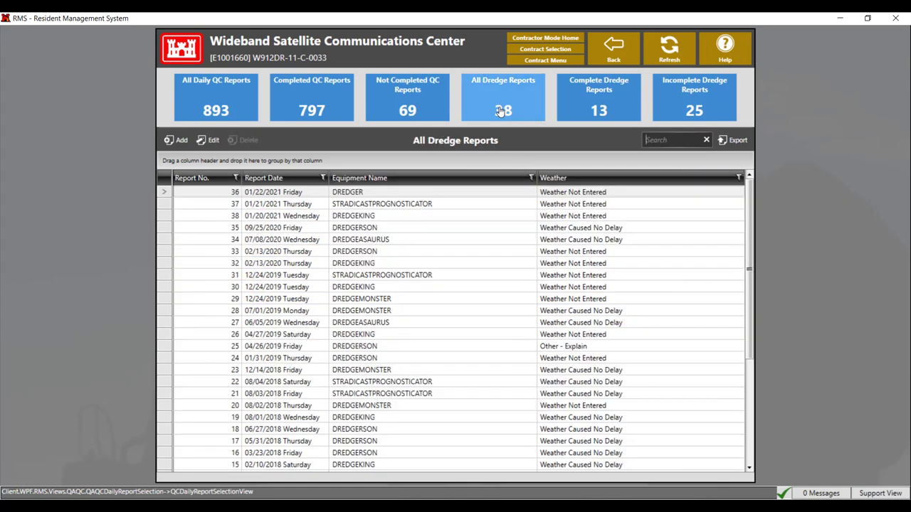
Step: Filter to completed, then incomplete dredge reports, and start adding a new dredge report
{"action": "left_click", "coordinate": [588, 106]}
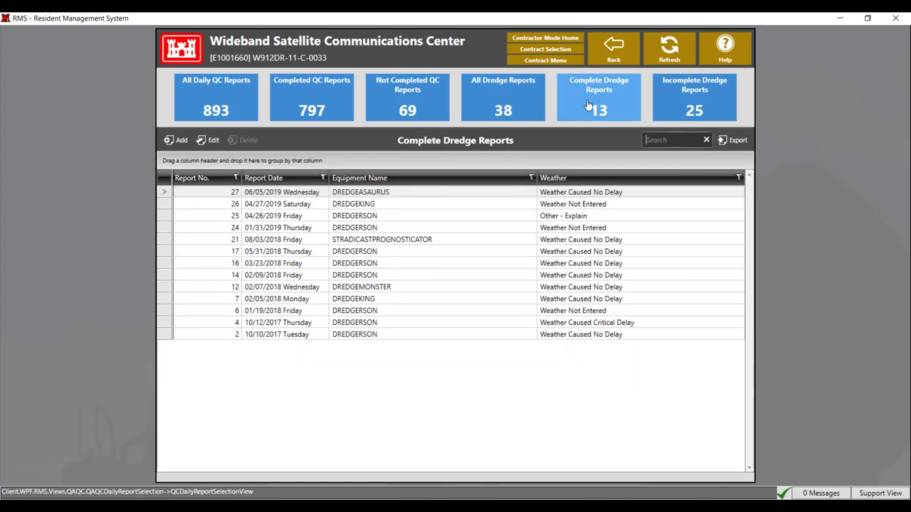
{"action": "left_click", "coordinate": [687, 98]}
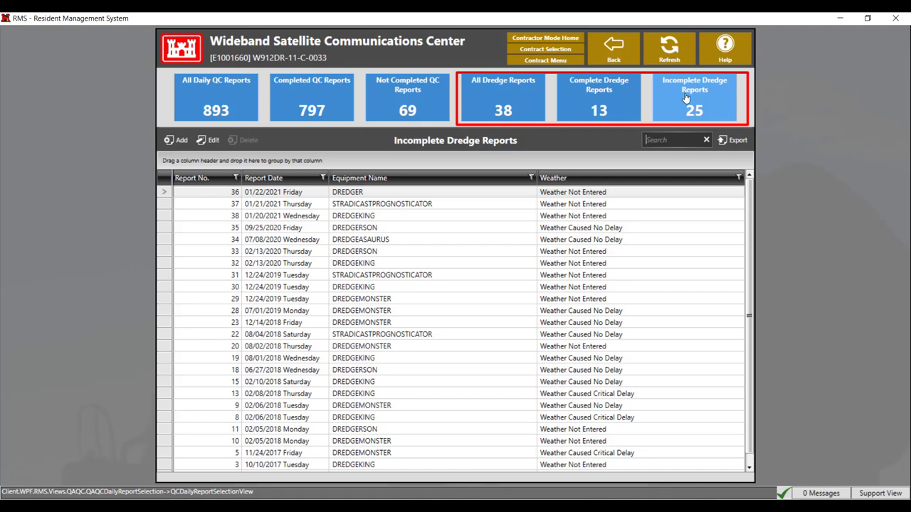
{"action": "left_click", "coordinate": [178, 141]}
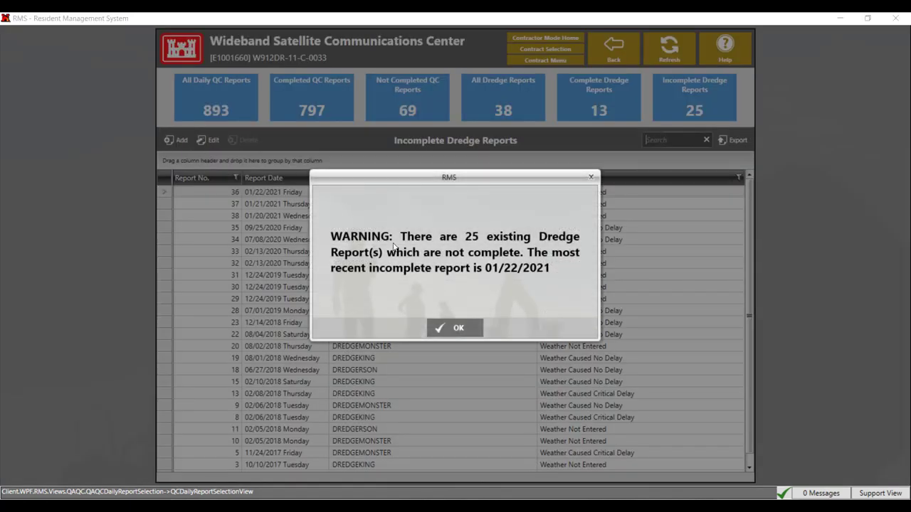
Step: Dismiss the 25-incomplete-reports warning and confirm 01/25/2021 as the report date
{"action": "left_click", "coordinate": [460, 329]}
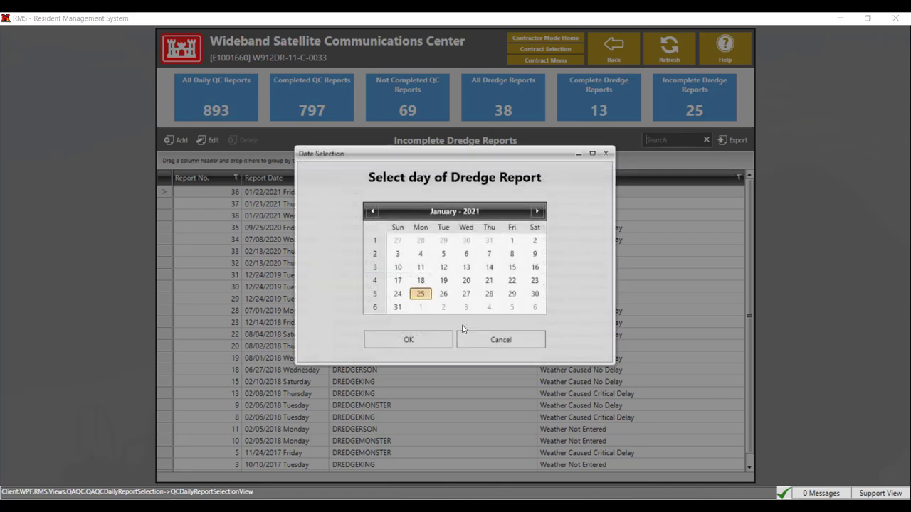
{"action": "left_click", "coordinate": [423, 345]}
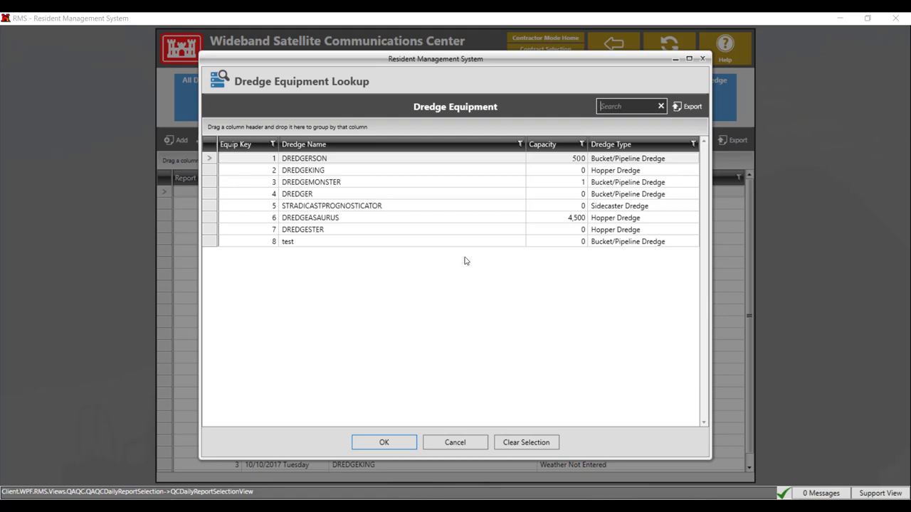
Step: Choose dredge DREDGERSON, save Report No. 39, and bring up the Copy Dredge Report option
{"action": "left_click", "coordinate": [479, 164]}
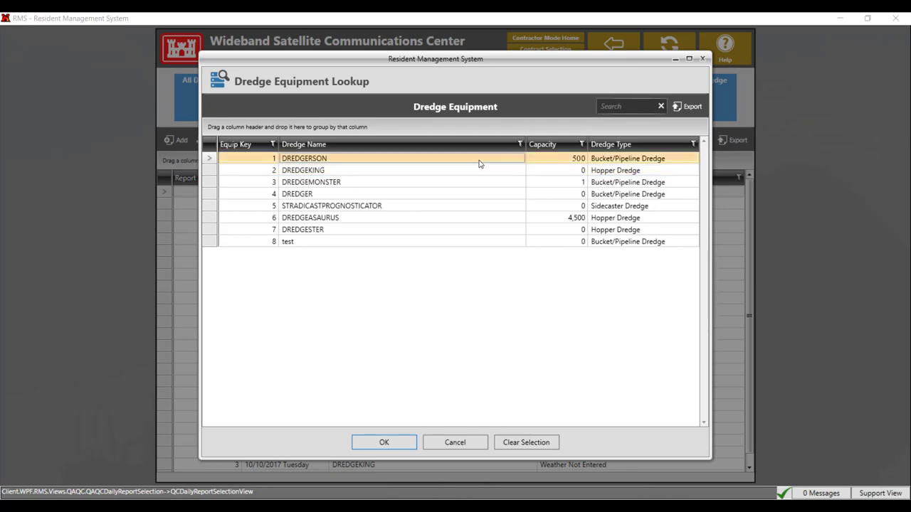
{"action": "left_click", "coordinate": [377, 447]}
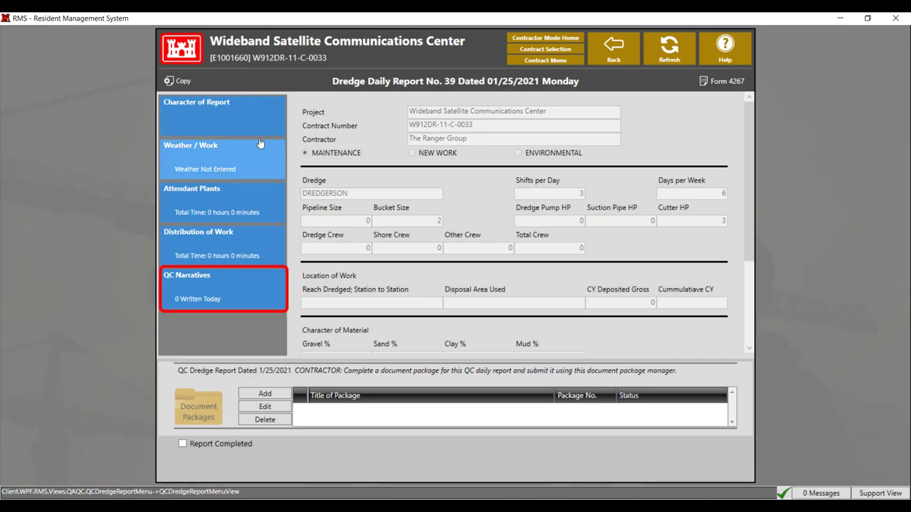
{"action": "left_click", "coordinate": [183, 81]}
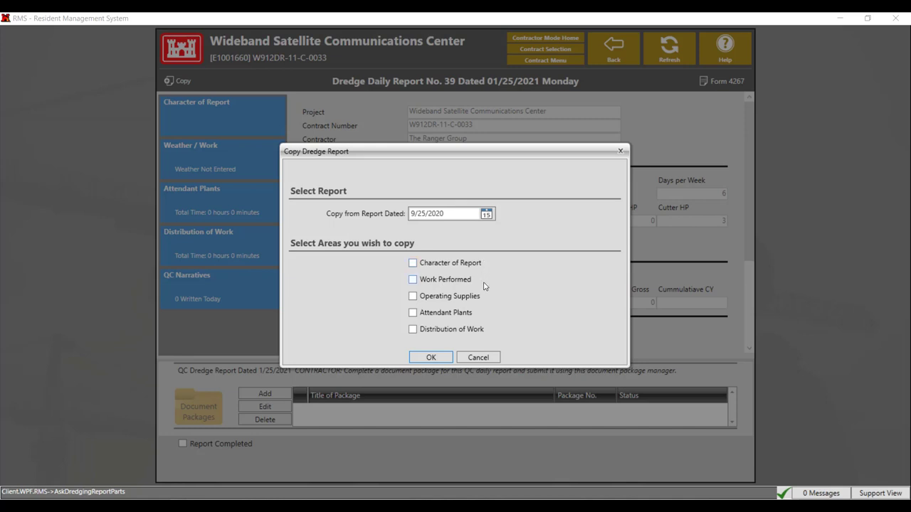
{"action": "left_click", "coordinate": [432, 358]}
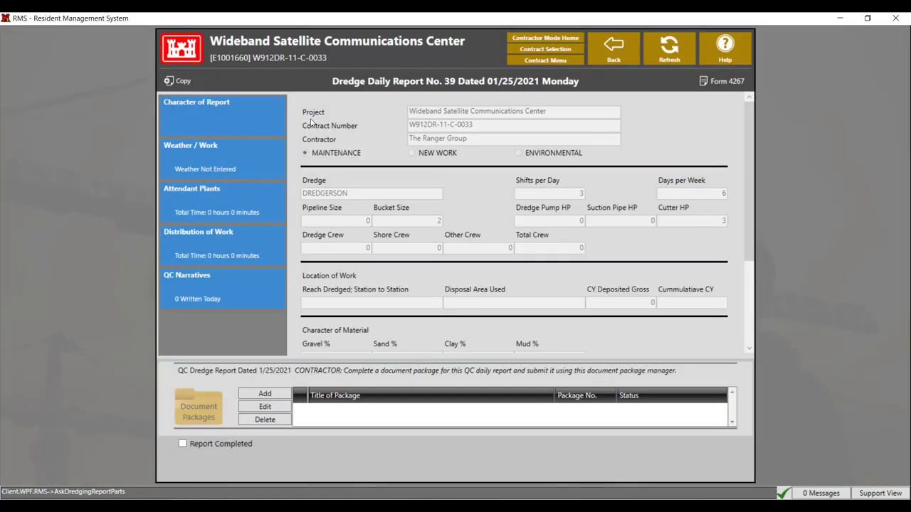
{"action": "left_click", "coordinate": [253, 119]}
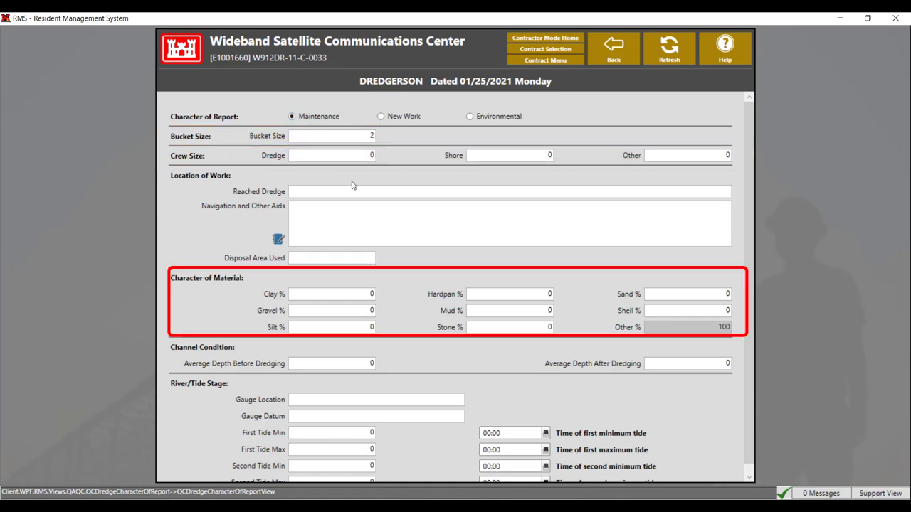
{"action": "scroll", "coordinate": [353, 183], "scroll_direction": "down", "scroll_amount": 1}
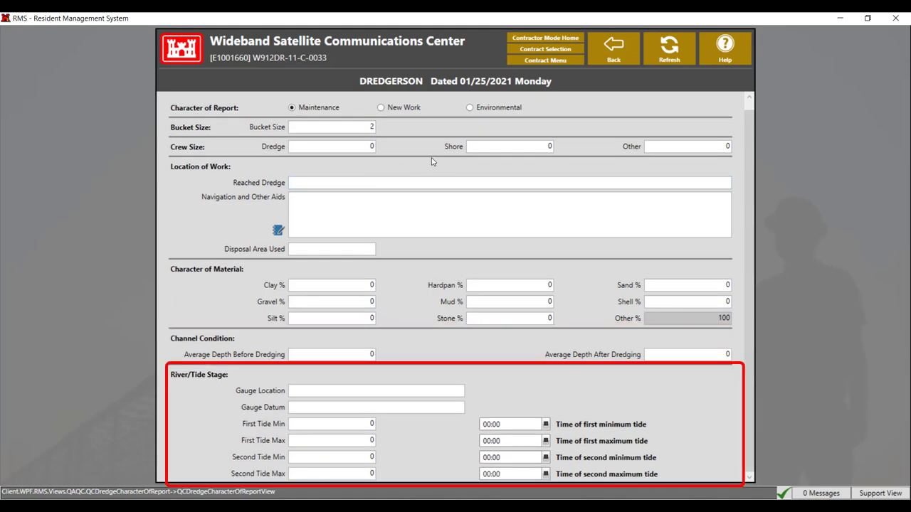
{"action": "left_click", "coordinate": [605, 60]}
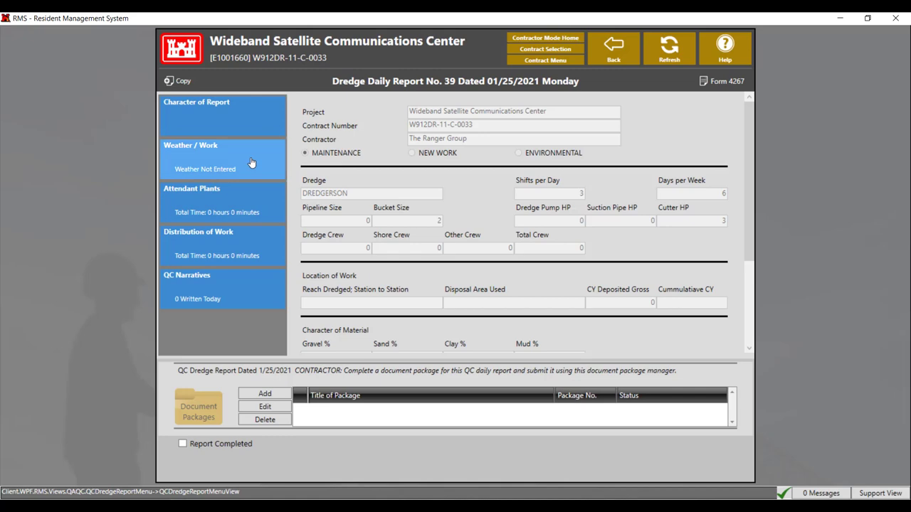
{"action": "left_click", "coordinate": [250, 163]}
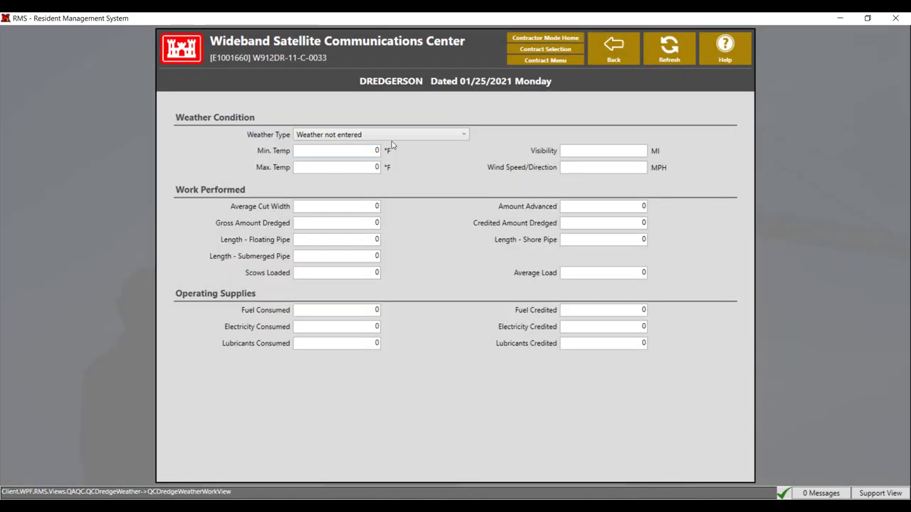
Step: Set the Weather Type to Weather Caused No Delay and return to the report overview
{"action": "left_click", "coordinate": [399, 137]}
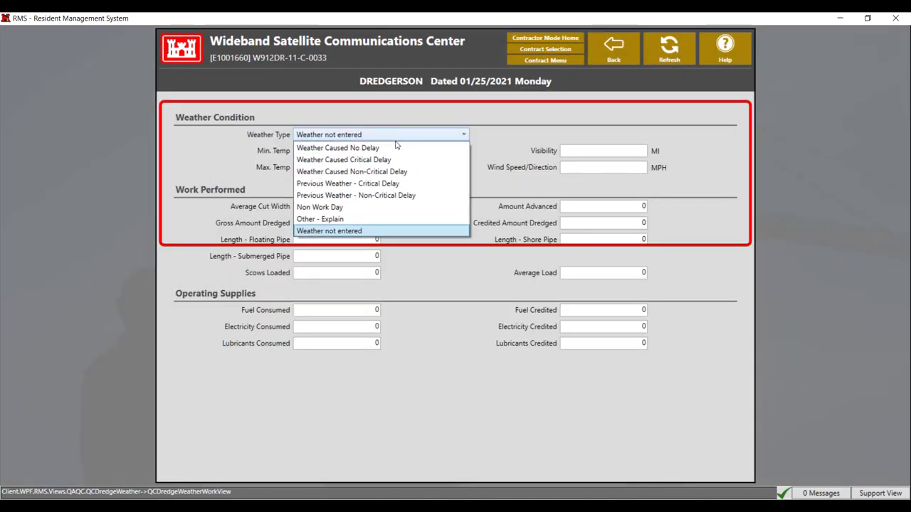
{"action": "left_click", "coordinate": [398, 148]}
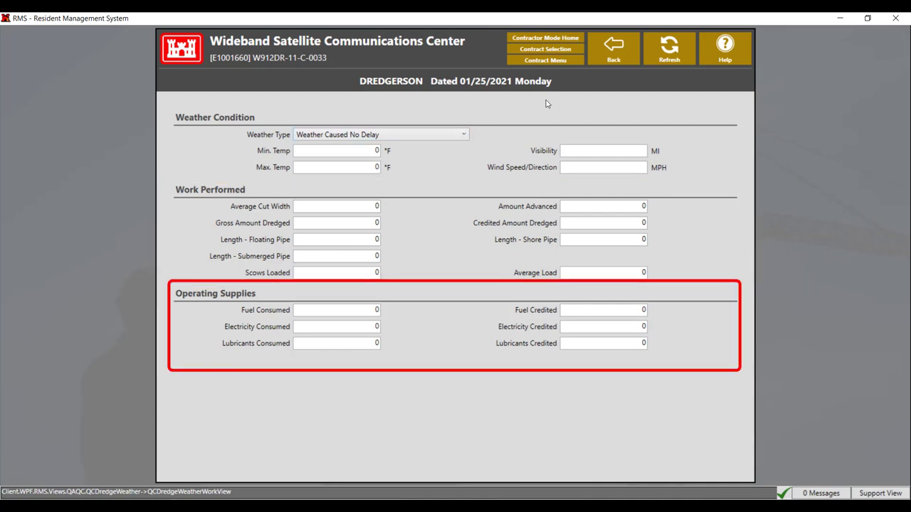
{"action": "left_click", "coordinate": [610, 59]}
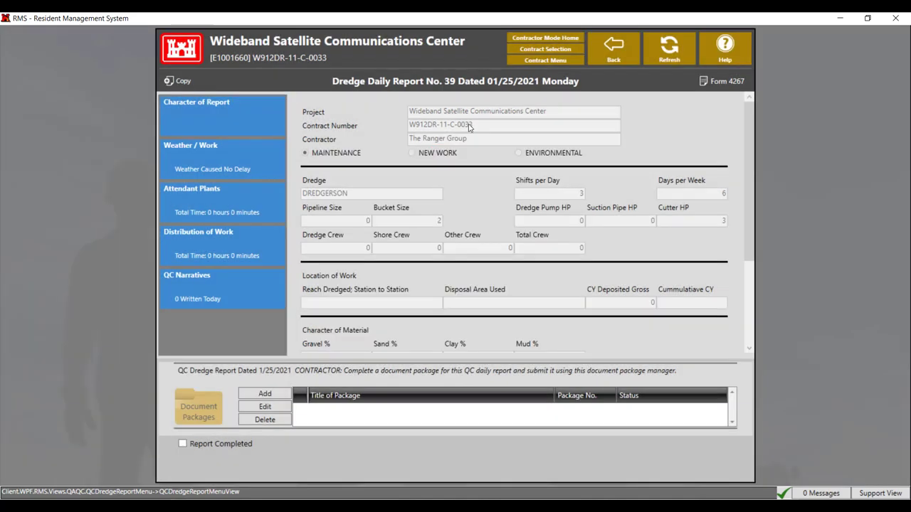
Step: Add an attendant plant named 'barge 1' with type 'assist'
{"action": "left_click", "coordinate": [247, 210]}
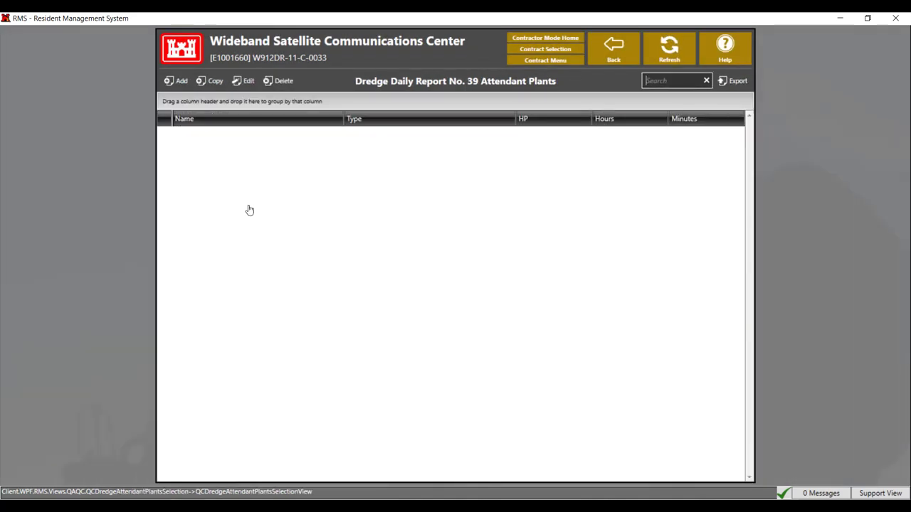
{"action": "left_click", "coordinate": [178, 82]}
{"action": "left_click", "coordinate": [317, 269]}
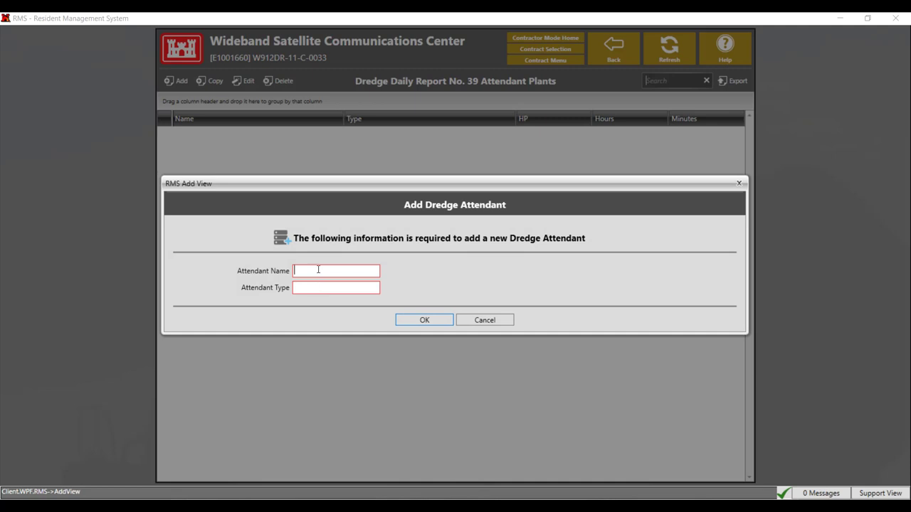
{"action": "type", "text": "barge 1"}
{"action": "key", "text": "Tab"}
{"action": "type", "text": "ass"}
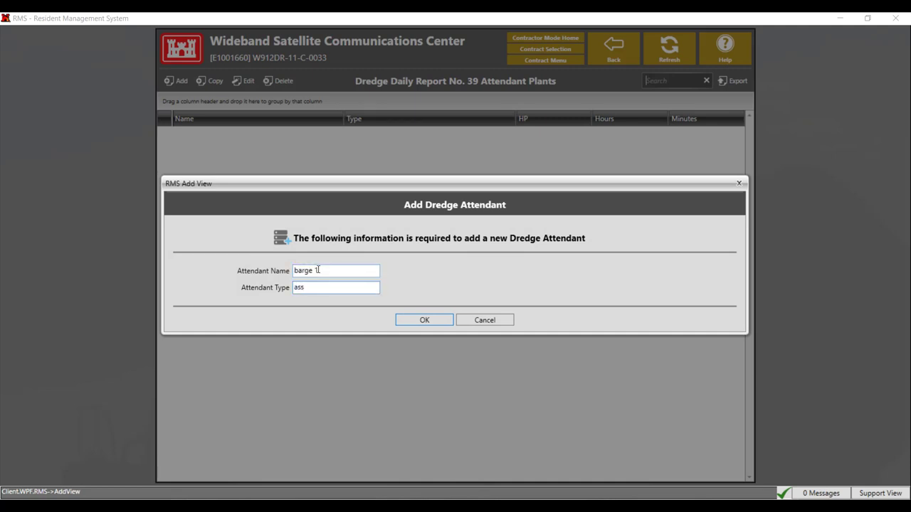
{"action": "type", "text": "ist"}
{"action": "left_click", "coordinate": [425, 321]}
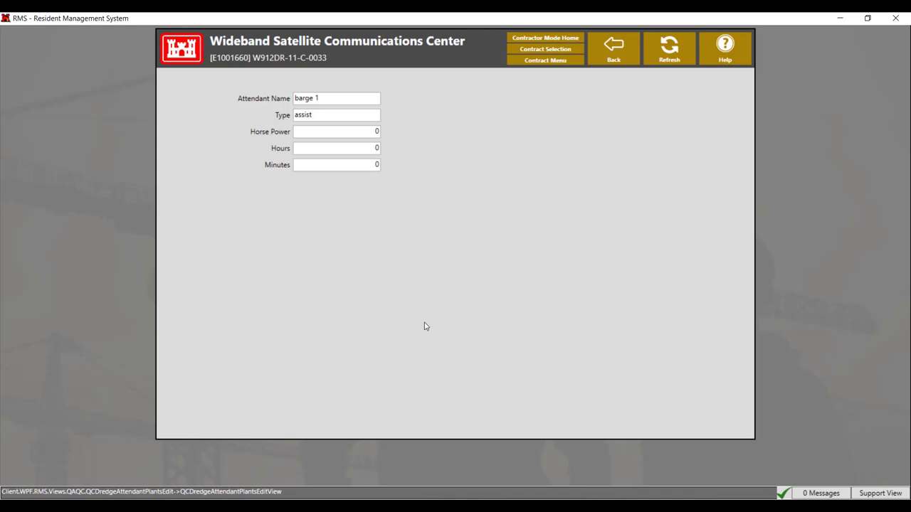
Step: Log 24 hours for barge 1 and return to the report overview
{"action": "left_click", "coordinate": [367, 128]}
{"action": "left_click", "coordinate": [369, 145]}
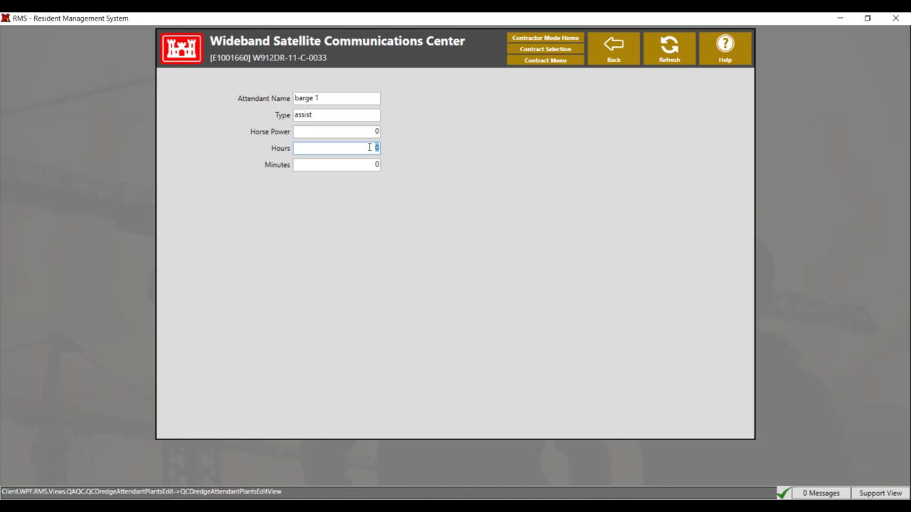
{"action": "type", "text": "24"}
{"action": "left_click", "coordinate": [607, 63]}
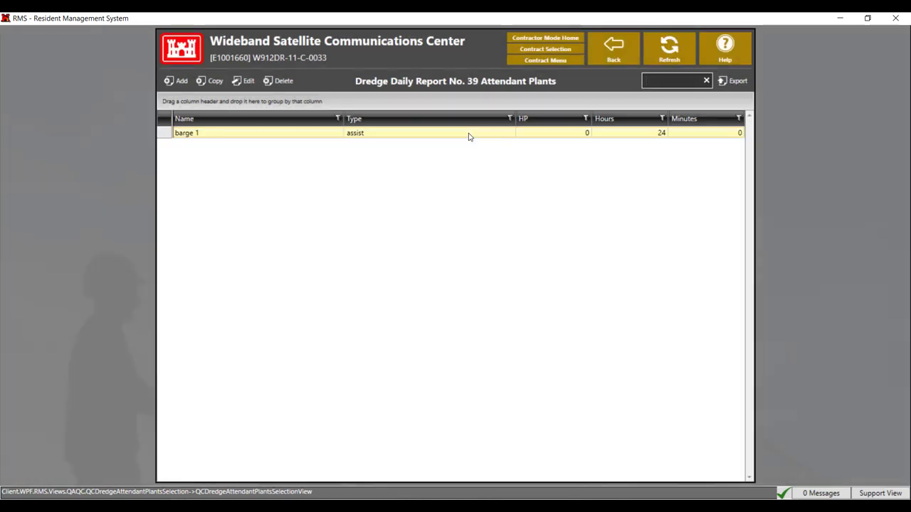
{"action": "left_click", "coordinate": [468, 135]}
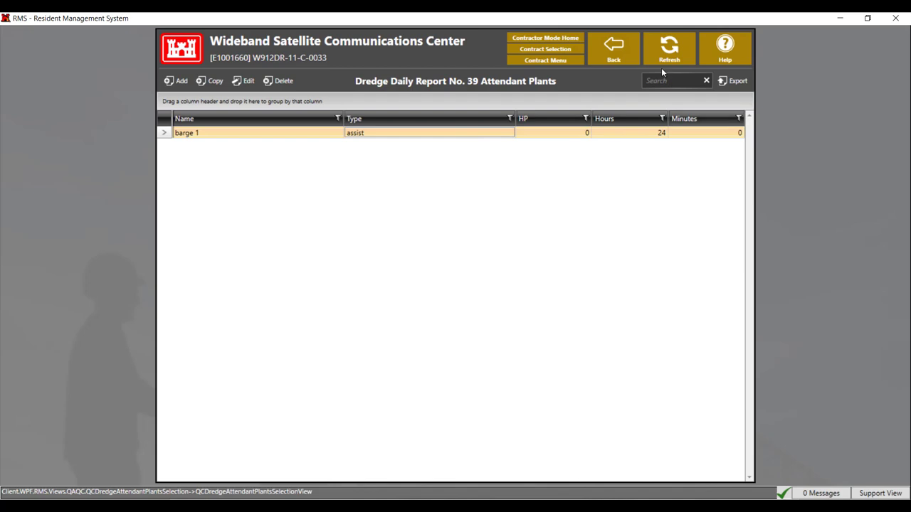
{"action": "left_click", "coordinate": [612, 49]}
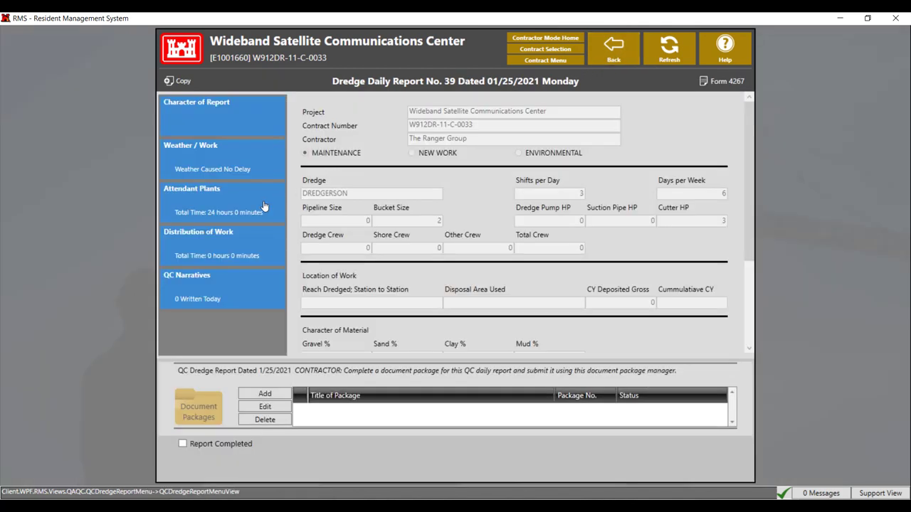
{"action": "left_click", "coordinate": [222, 237]}
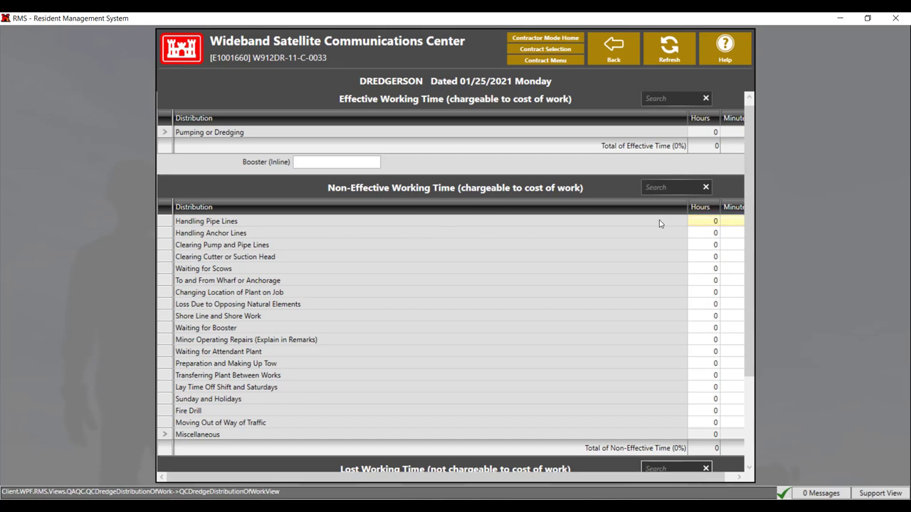
Step: Enter 24 Handling Pipe Lines hours in Distribution of Work, commit it, and go back
{"action": "left_click", "coordinate": [716, 222]}
{"action": "type", "text": "24"}
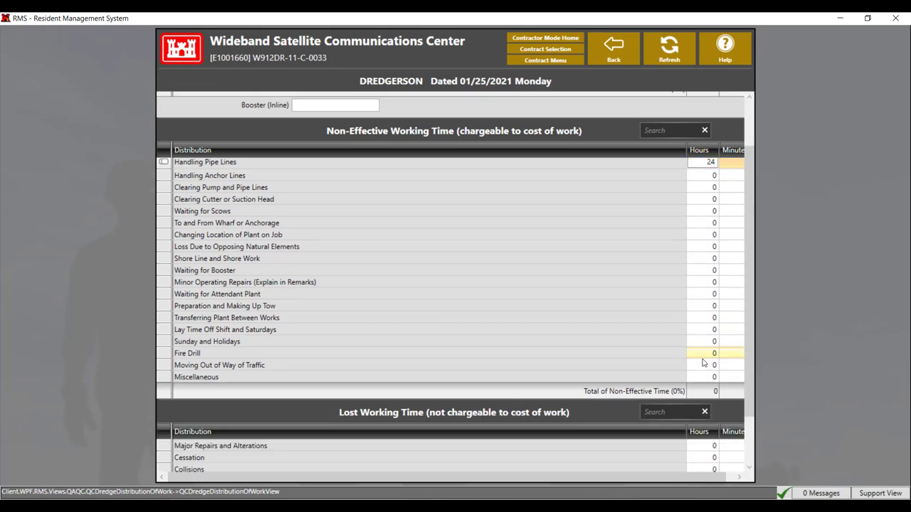
{"action": "scroll", "coordinate": [702, 363], "scroll_direction": "down", "scroll_amount": 2}
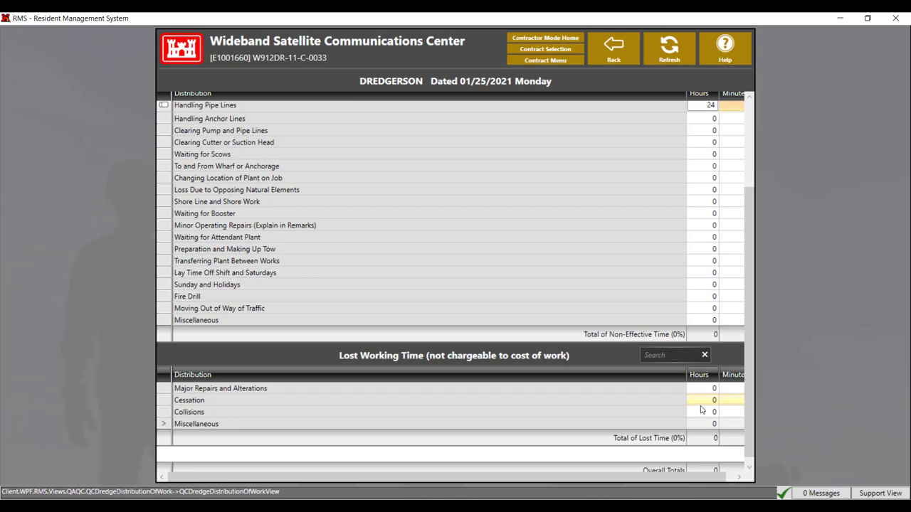
{"action": "scroll", "coordinate": [702, 408], "scroll_direction": "down", "scroll_amount": 1}
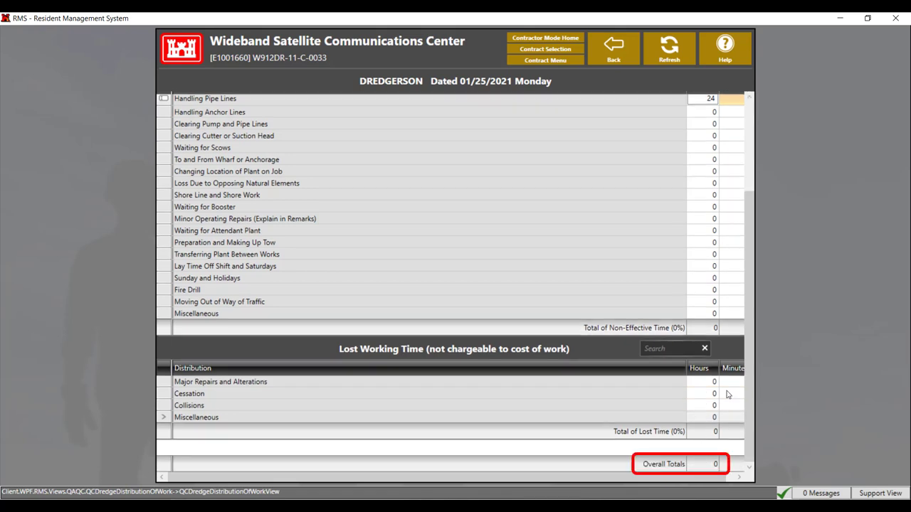
{"action": "left_click", "coordinate": [733, 353]}
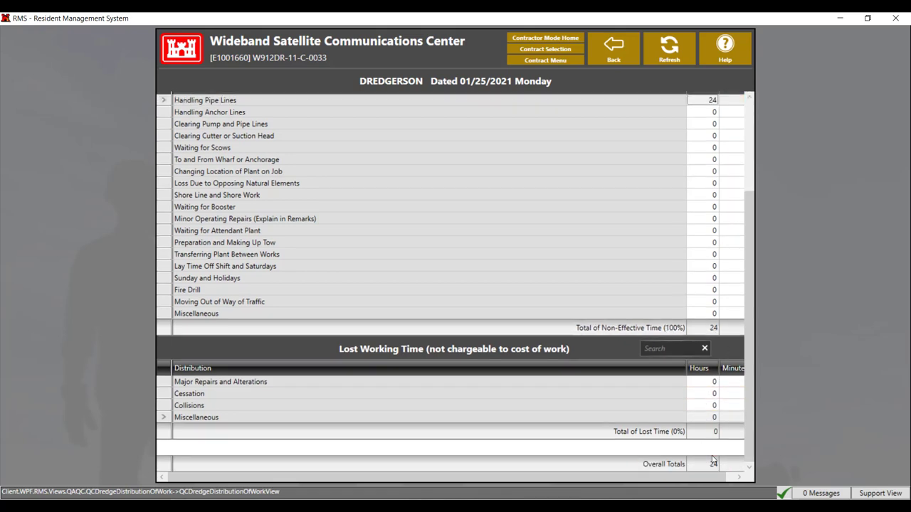
{"action": "left_click", "coordinate": [609, 51]}
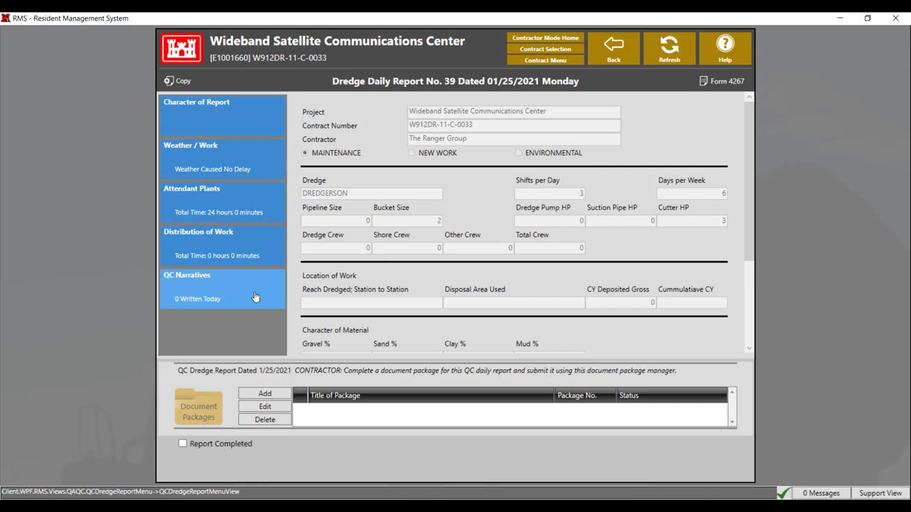
Step: Manually add a QC narrative of type Summary Dredging Report Remarks
{"action": "left_click", "coordinate": [255, 296]}
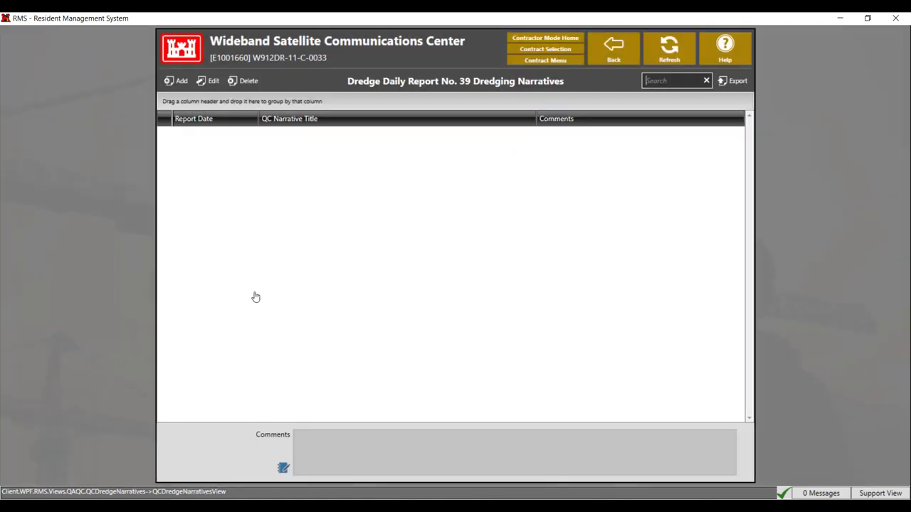
{"action": "left_click", "coordinate": [171, 82]}
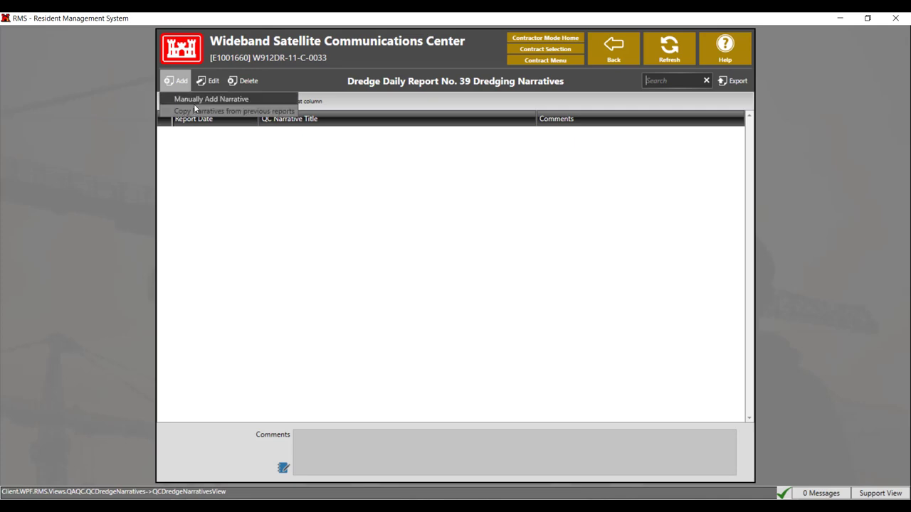
{"action": "left_click", "coordinate": [197, 97]}
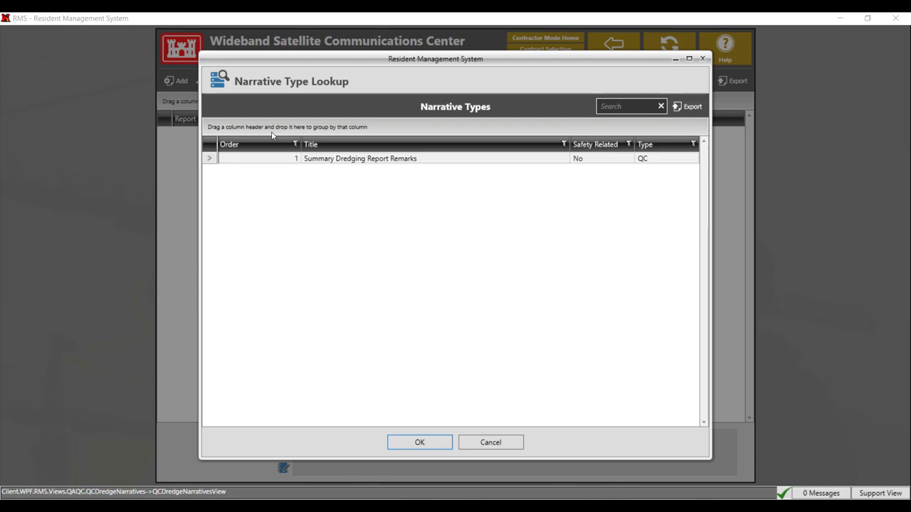
{"action": "left_click", "coordinate": [340, 164]}
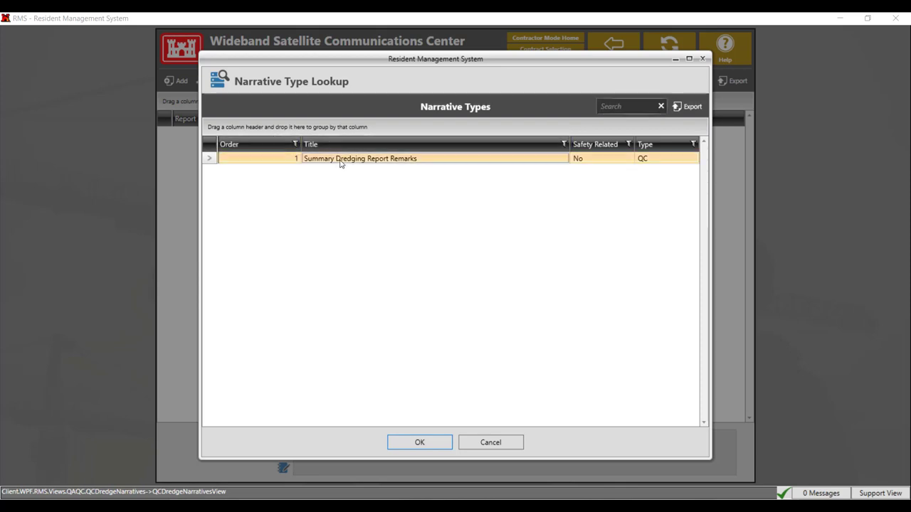
{"action": "left_click", "coordinate": [425, 443]}
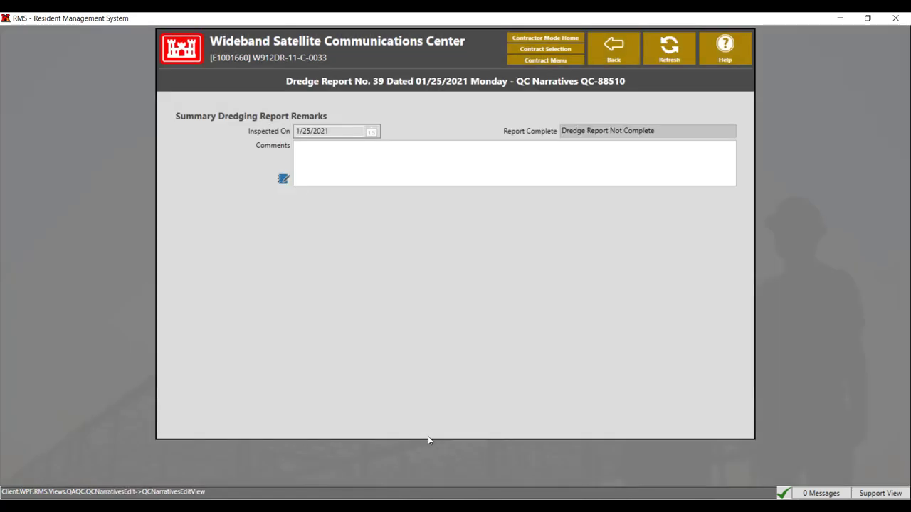
Step: Write the narrative comment 'this is a test', save it, and preview it in the list
{"action": "left_click", "coordinate": [374, 157]}
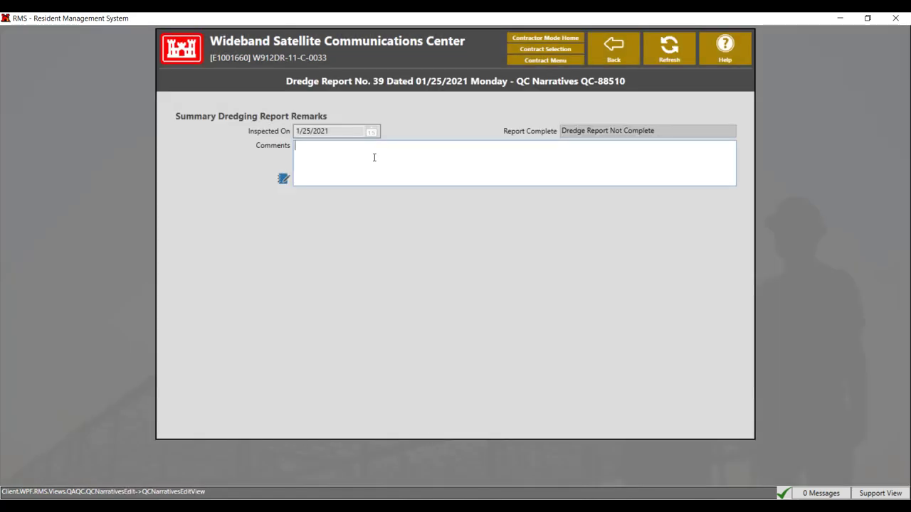
{"action": "type", "text": "this is a test"}
{"action": "left_click", "coordinate": [612, 56]}
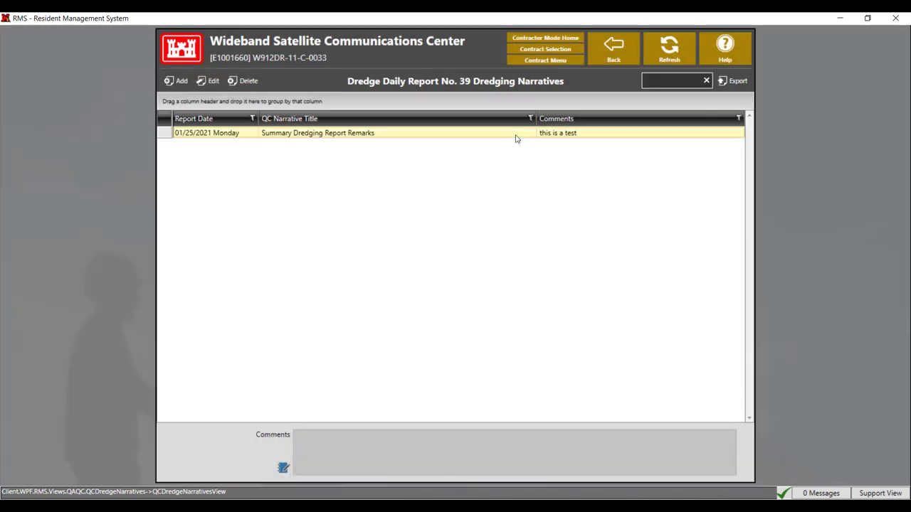
{"action": "left_click", "coordinate": [517, 139]}
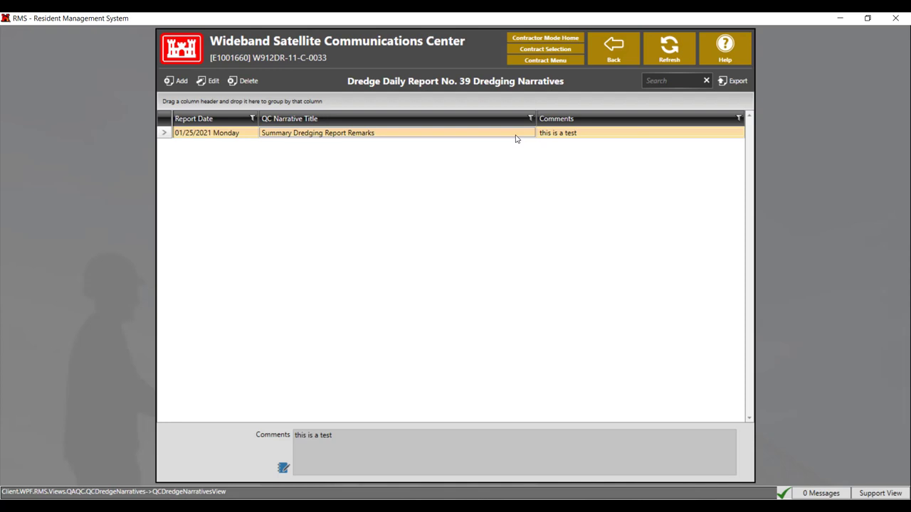
Step: Return to Report No. 39's form and confirm marking it completed
{"action": "left_click", "coordinate": [614, 62]}
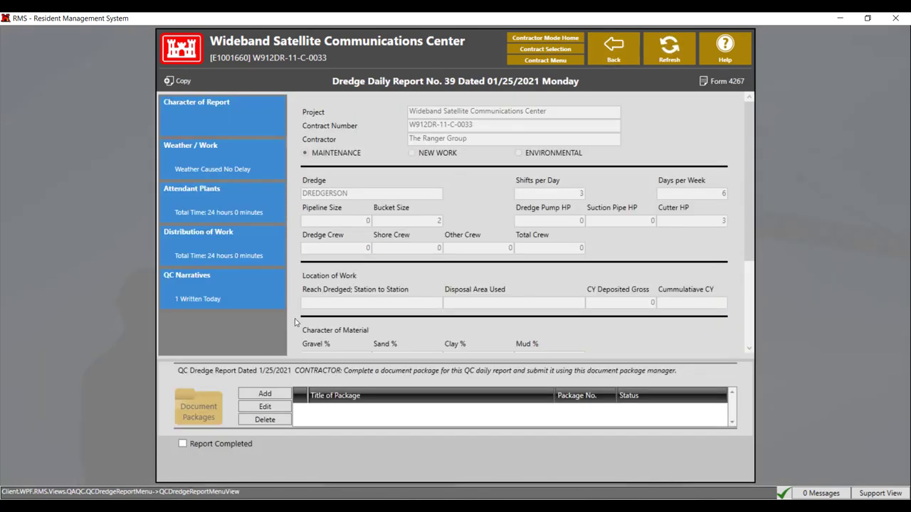
{"action": "left_click", "coordinate": [183, 444]}
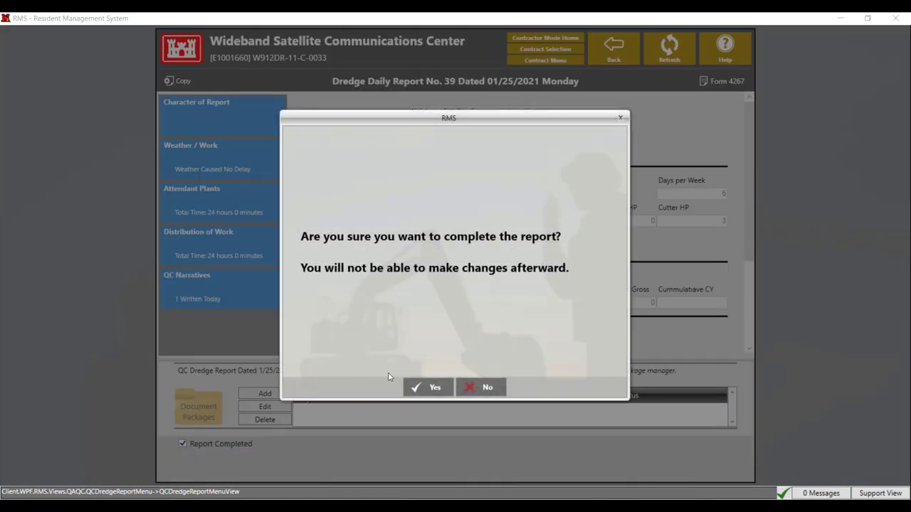
{"action": "left_click", "coordinate": [427, 387]}
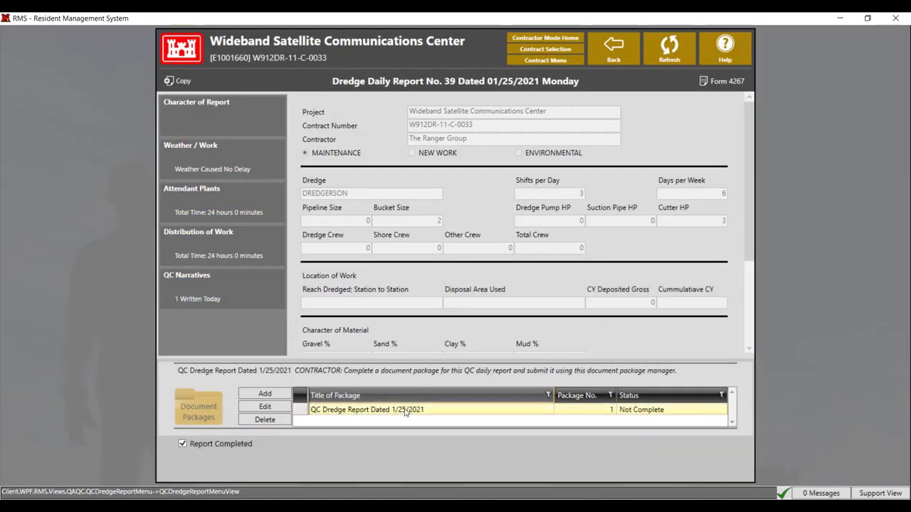
Step: Open the QC Dredge Report 1/25/2021 package and select its PDF for signing
{"action": "double_click", "coordinate": [403, 410]}
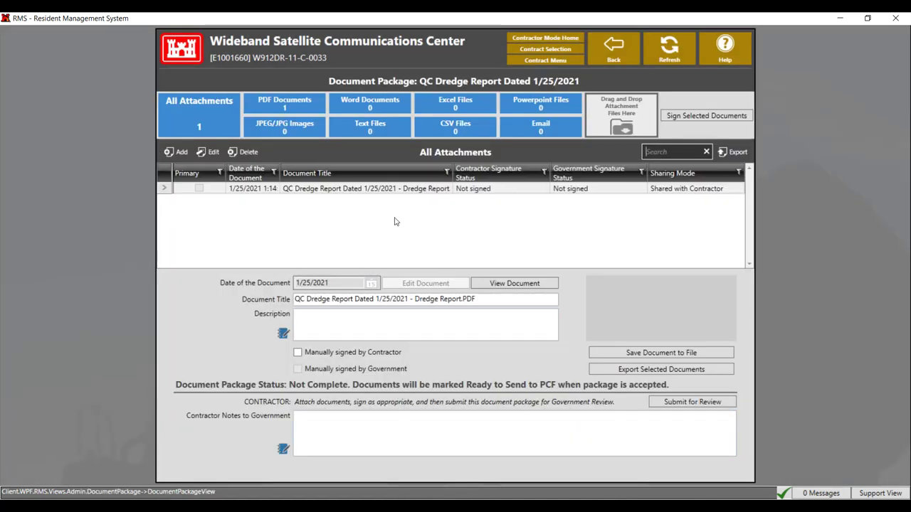
{"action": "left_click", "coordinate": [397, 191]}
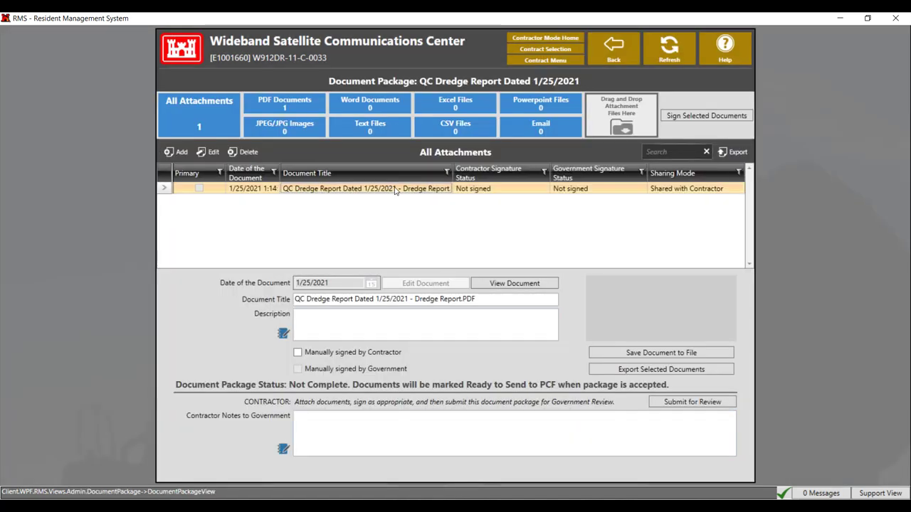
{"action": "left_click", "coordinate": [674, 116]}
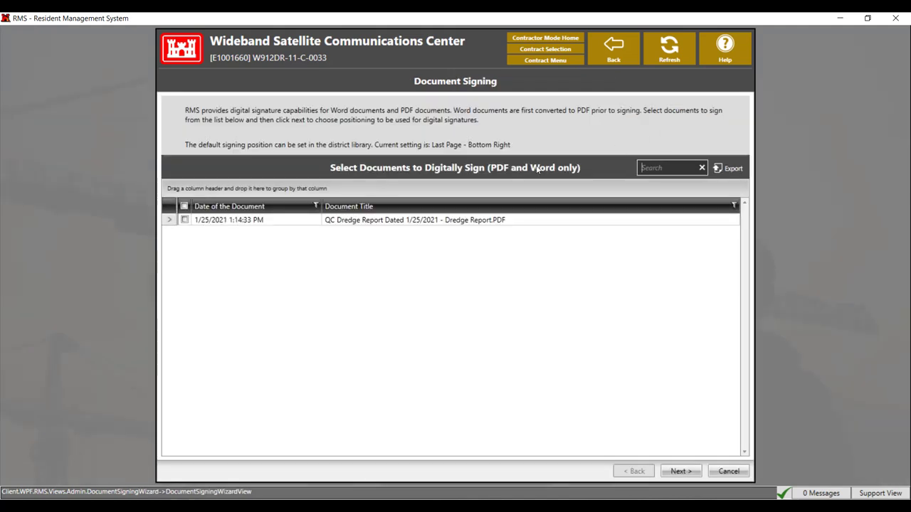
{"action": "left_click", "coordinate": [374, 221]}
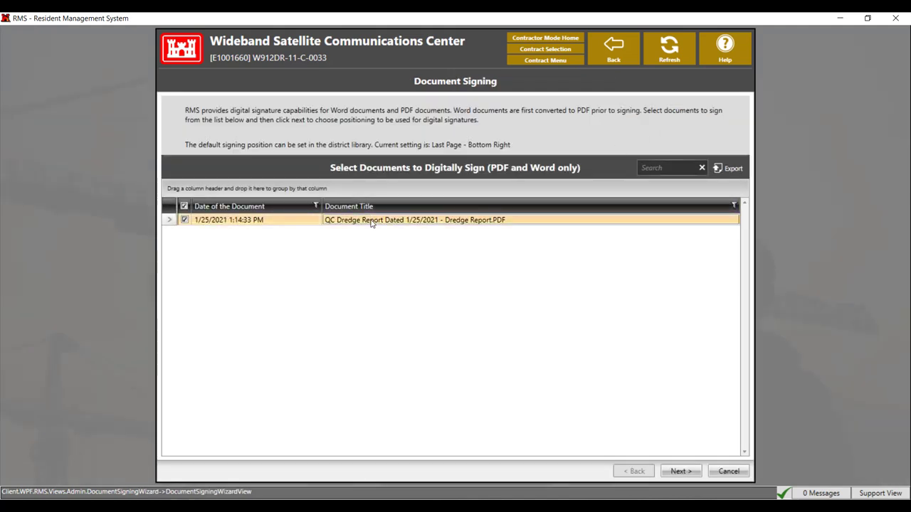
{"action": "left_click", "coordinate": [689, 473]}
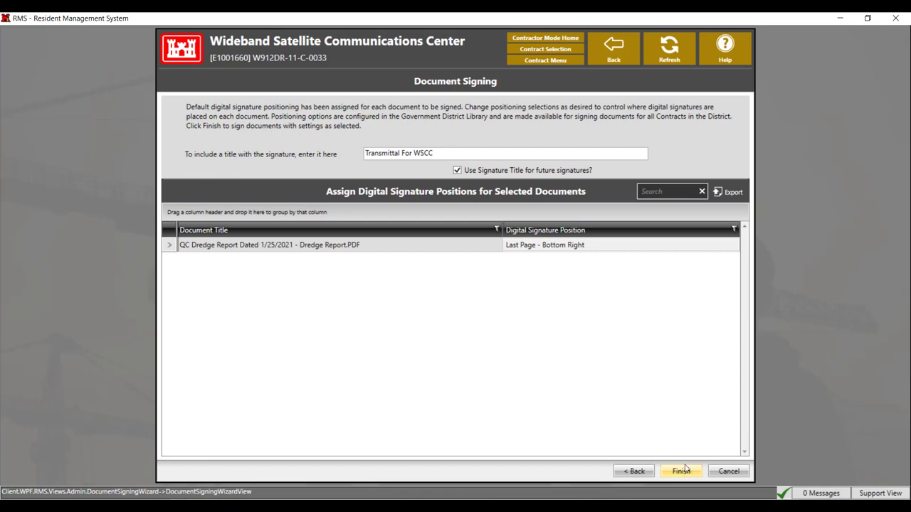
{"action": "left_click", "coordinate": [683, 470]}
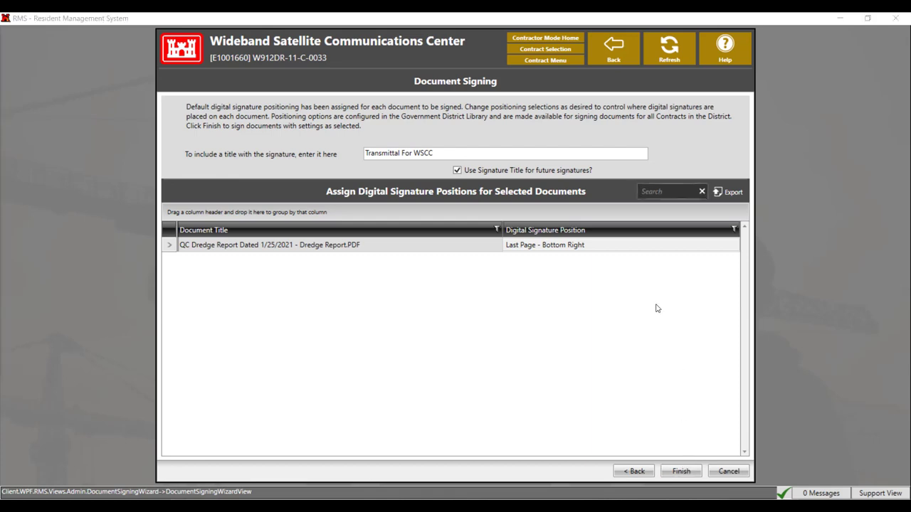
Step: Sign the PDF at the Exposure Hours Report - Submitter (Contractor) position, entering the account password
{"action": "left_click", "coordinate": [643, 249]}
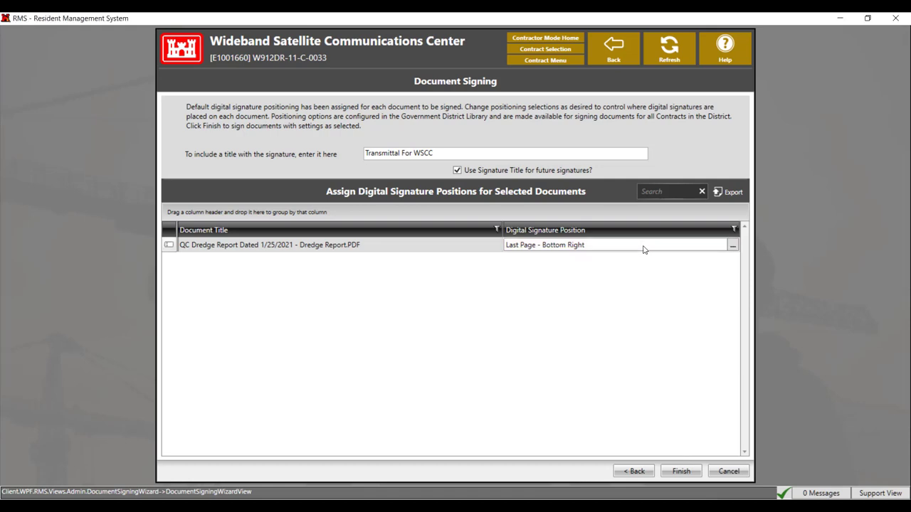
{"action": "left_click", "coordinate": [733, 246]}
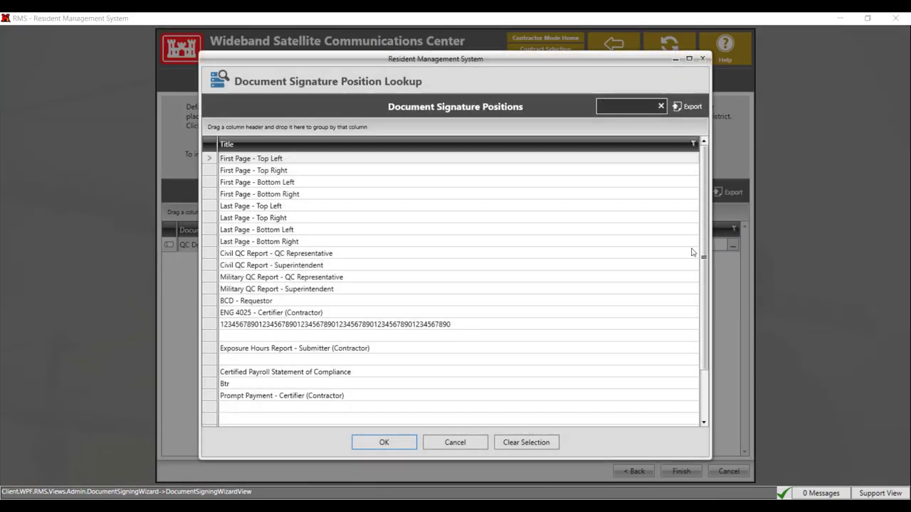
{"action": "left_click", "coordinate": [388, 350]}
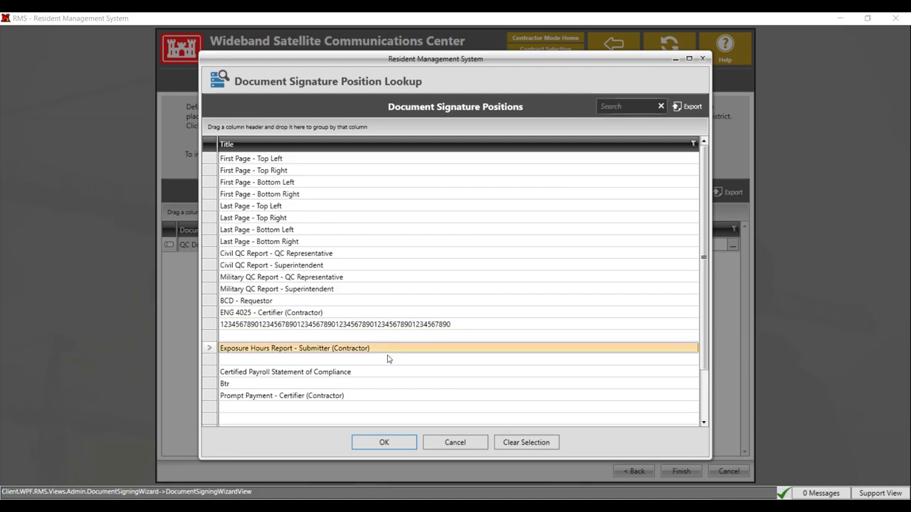
{"action": "left_click", "coordinate": [387, 442]}
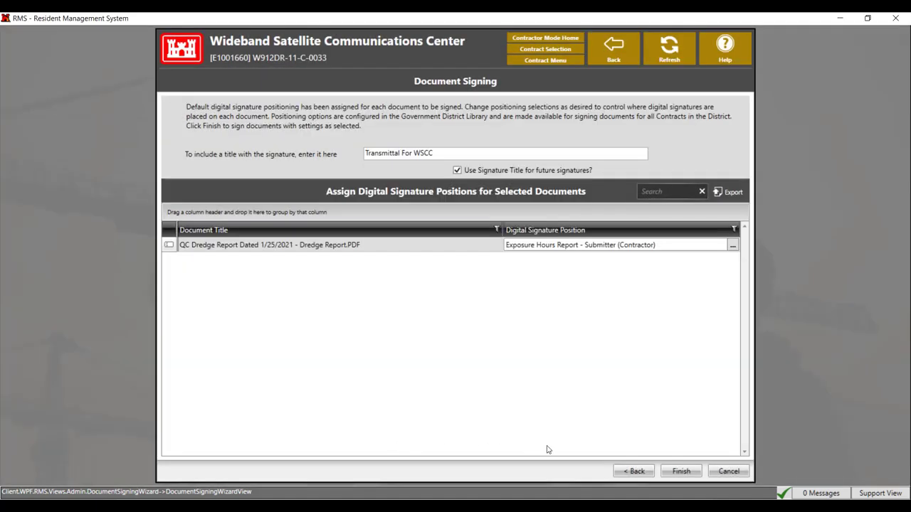
{"action": "left_click", "coordinate": [681, 471]}
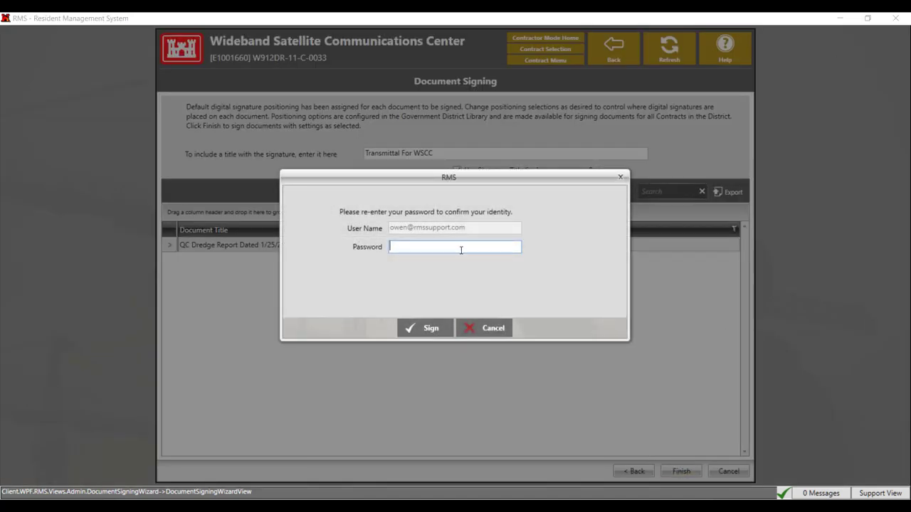
{"action": "type", "text": "••••••••••••••"}
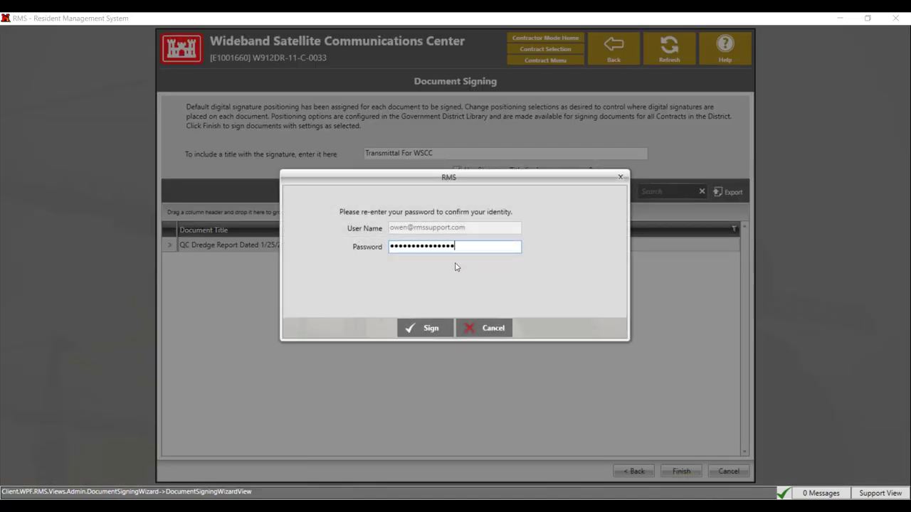
{"action": "left_click", "coordinate": [430, 329]}
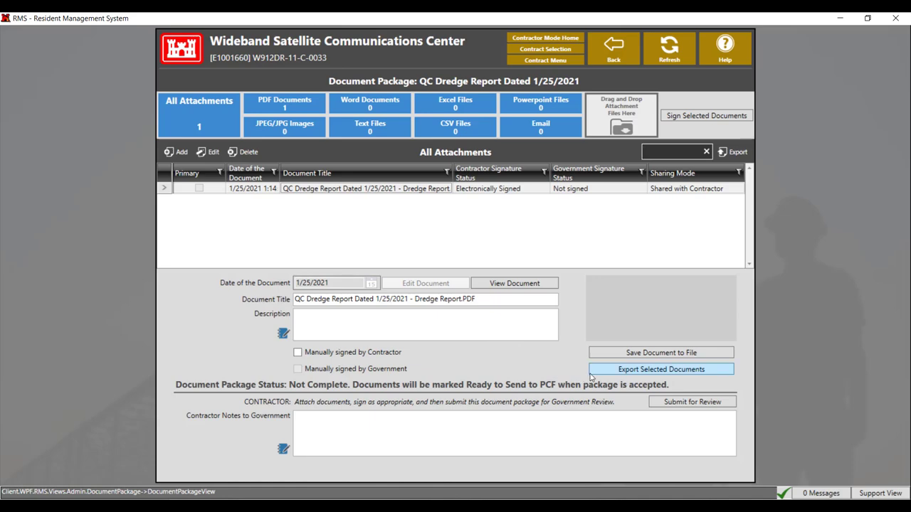
Step: Submit the signed document package for government review and confirm it now shows In Review
{"action": "left_click", "coordinate": [671, 402]}
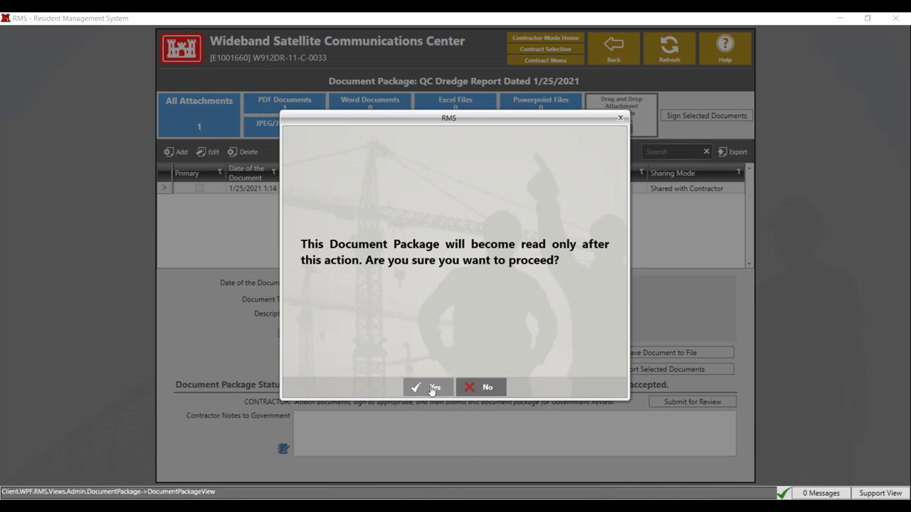
{"action": "left_click", "coordinate": [432, 388]}
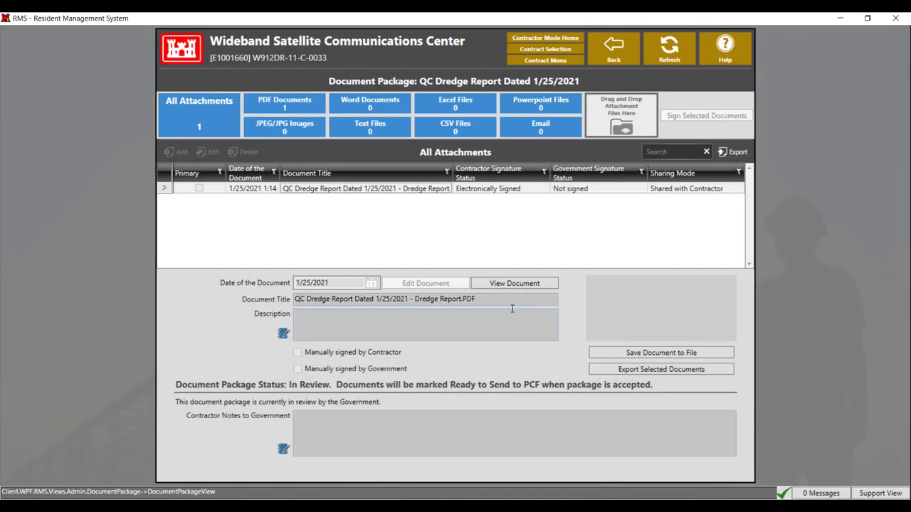
{"action": "left_click", "coordinate": [601, 61]}
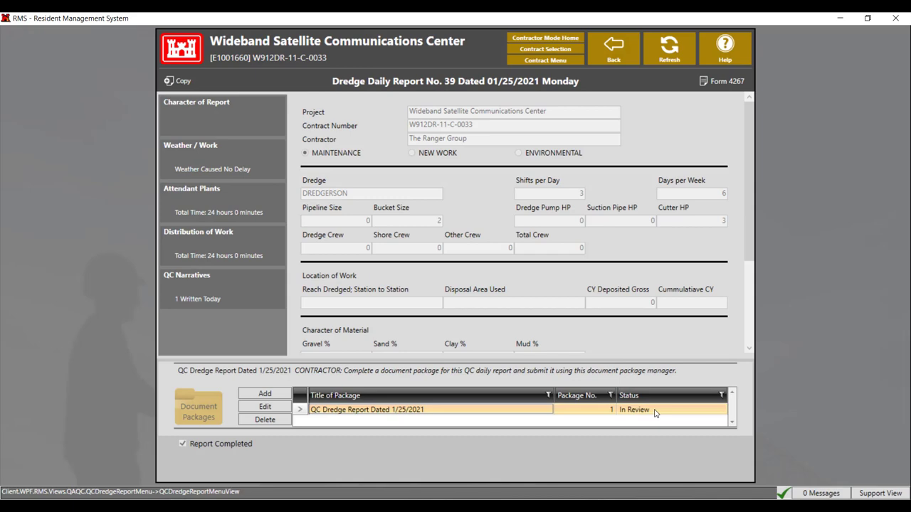
{"action": "left_click", "coordinate": [658, 413]}
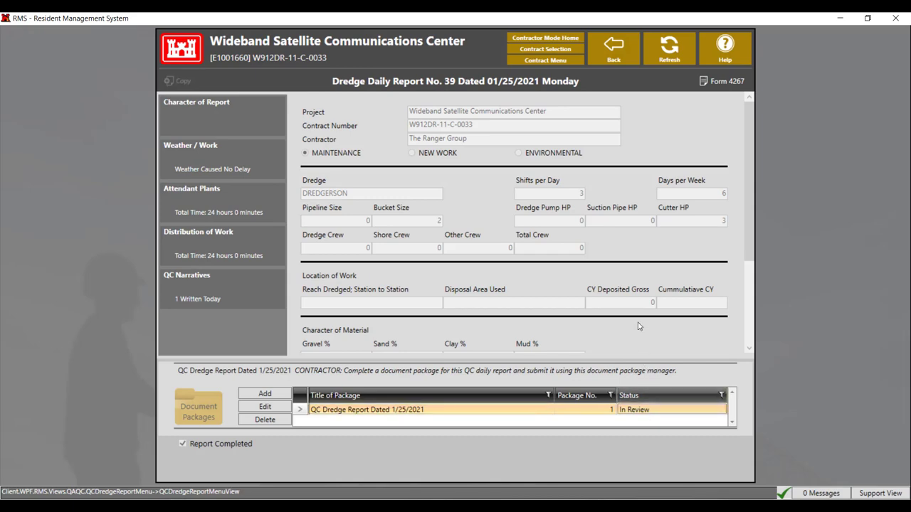
Step: Return to the Complete Dredge Reports list and select report No. 39 for 01/25/2021
{"action": "left_click", "coordinate": [614, 52]}
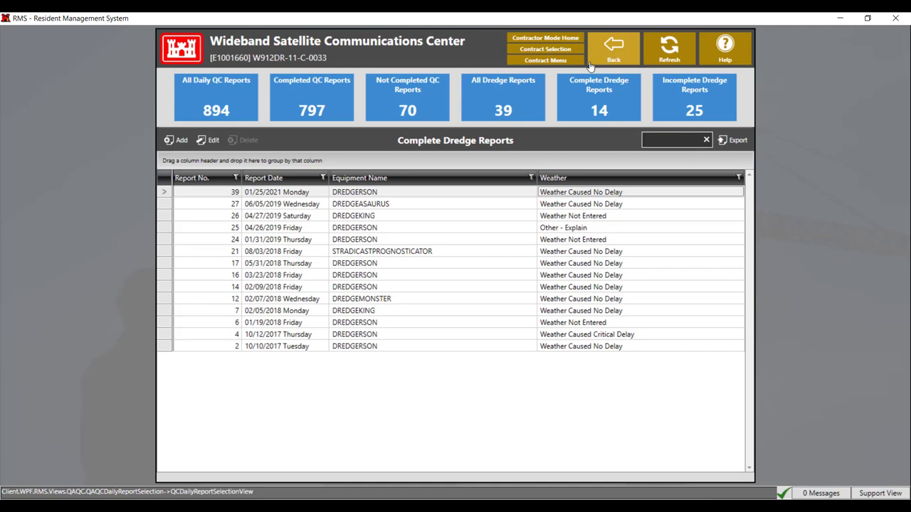
{"action": "left_click", "coordinate": [585, 92]}
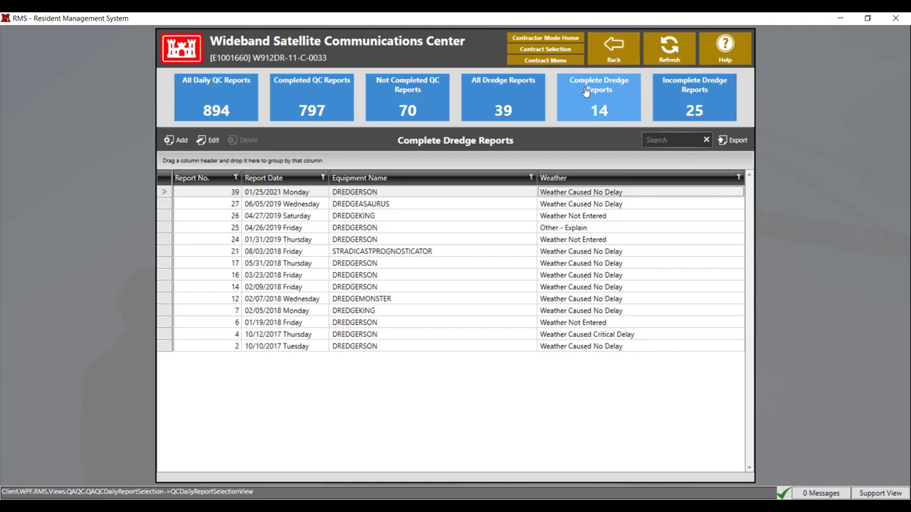
{"action": "left_click", "coordinate": [475, 196]}
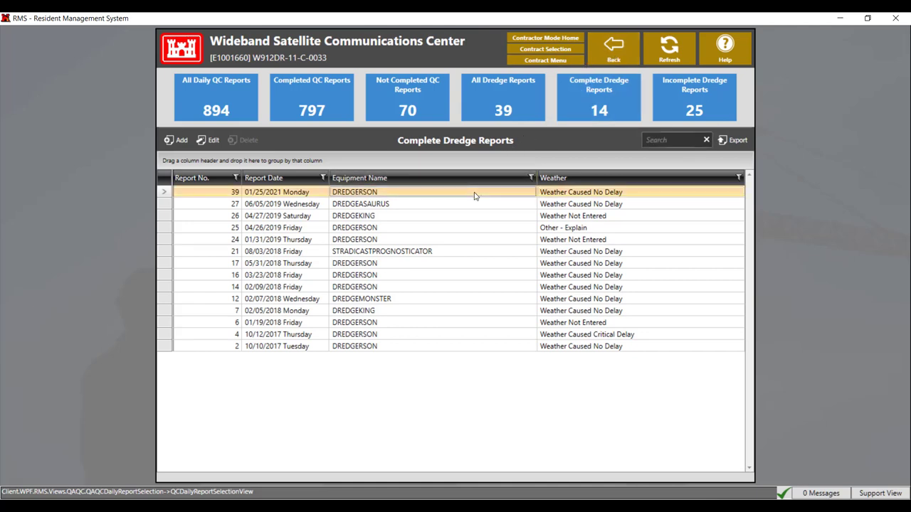